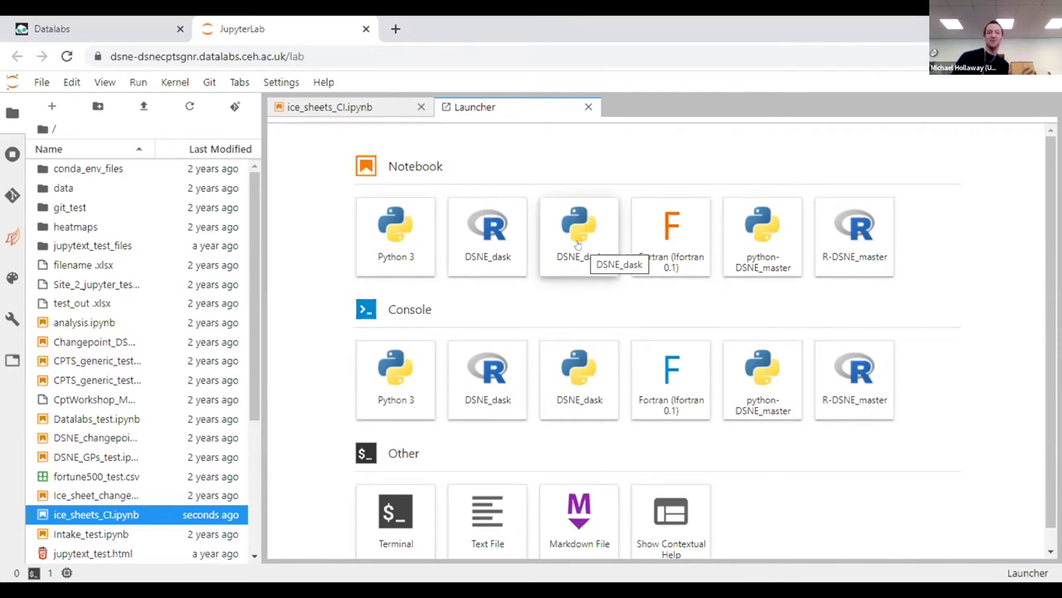
Switch from the Launcher to the ice_sheets_CI.ipynb notebook tab
{"action": "left_click", "coordinate": [350, 108]}
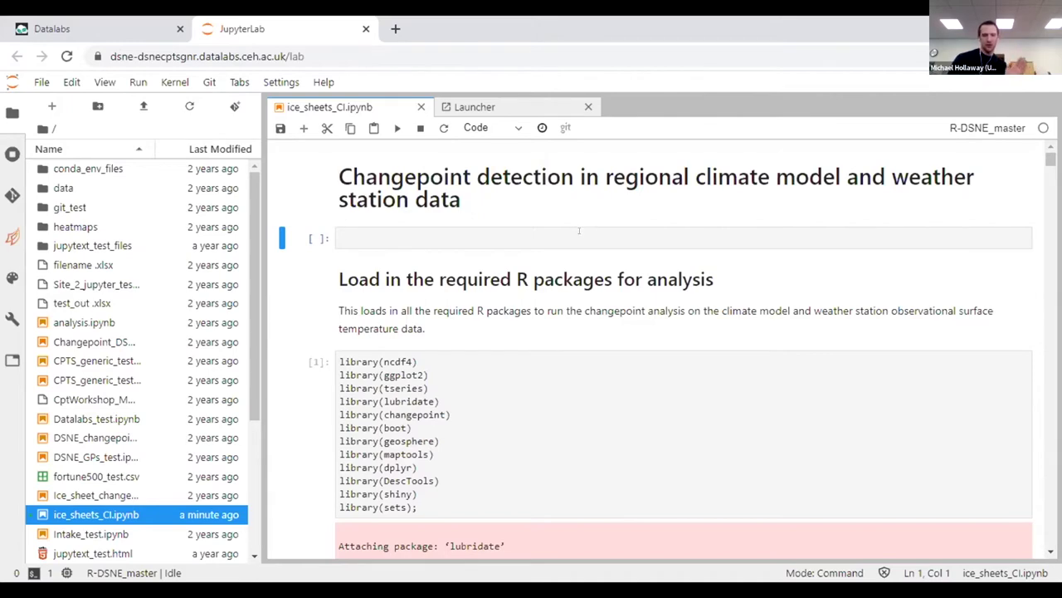
{"action": "scroll", "coordinate": [580, 230], "scroll_direction": "down", "scroll_amount": 15}
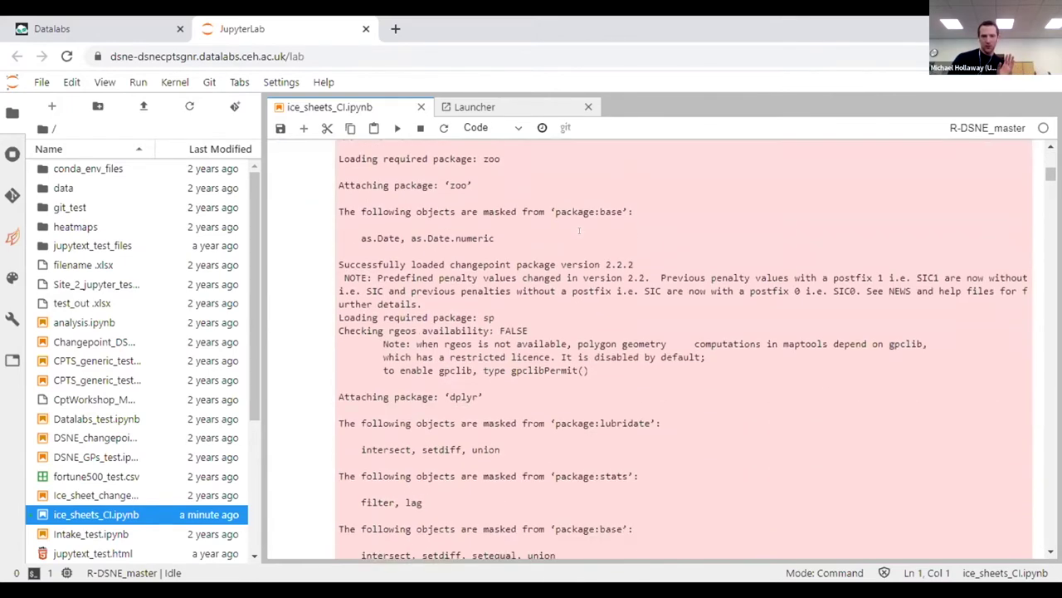
{"action": "scroll", "coordinate": [579, 230], "scroll_direction": "down", "scroll_amount": 20}
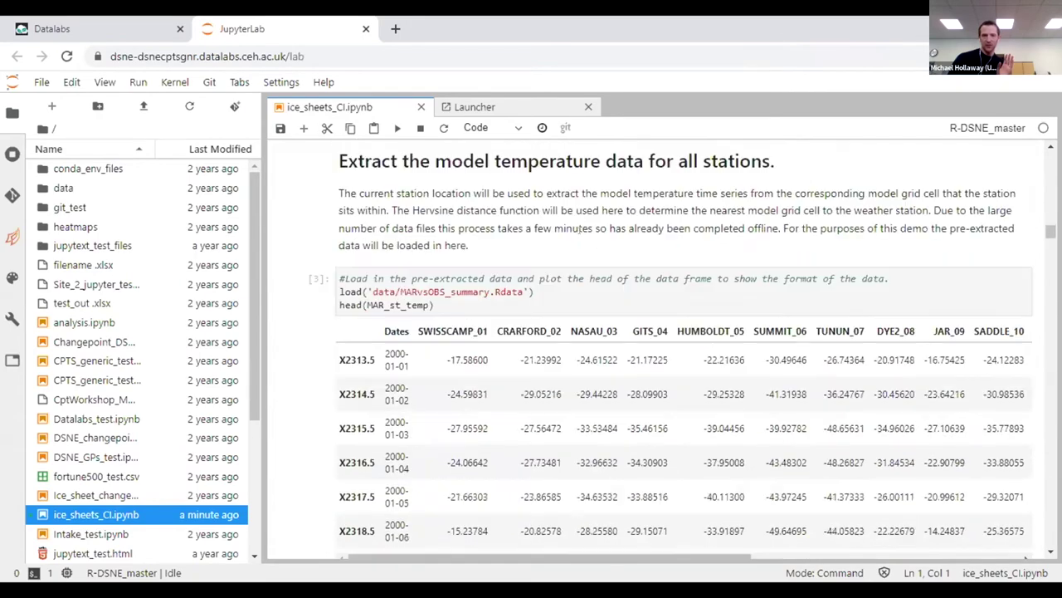
{"action": "scroll", "coordinate": [579, 230], "scroll_direction": "down", "scroll_amount": 3}
{"action": "scroll", "coordinate": [579, 231], "scroll_direction": "up", "scroll_amount": 3}
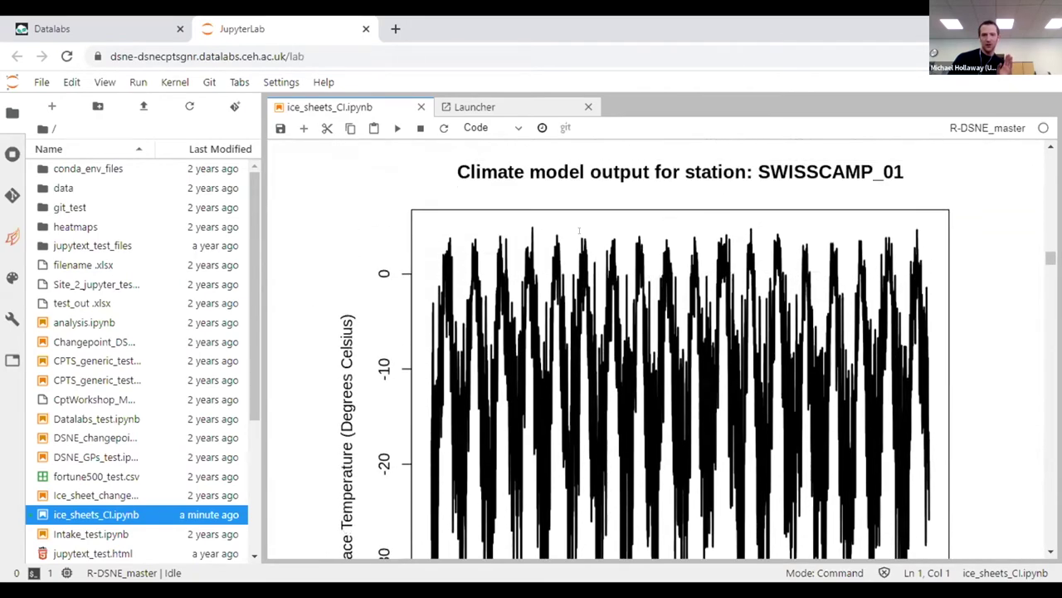
{"action": "scroll", "coordinate": [580, 230], "scroll_direction": "down", "scroll_amount": 1}
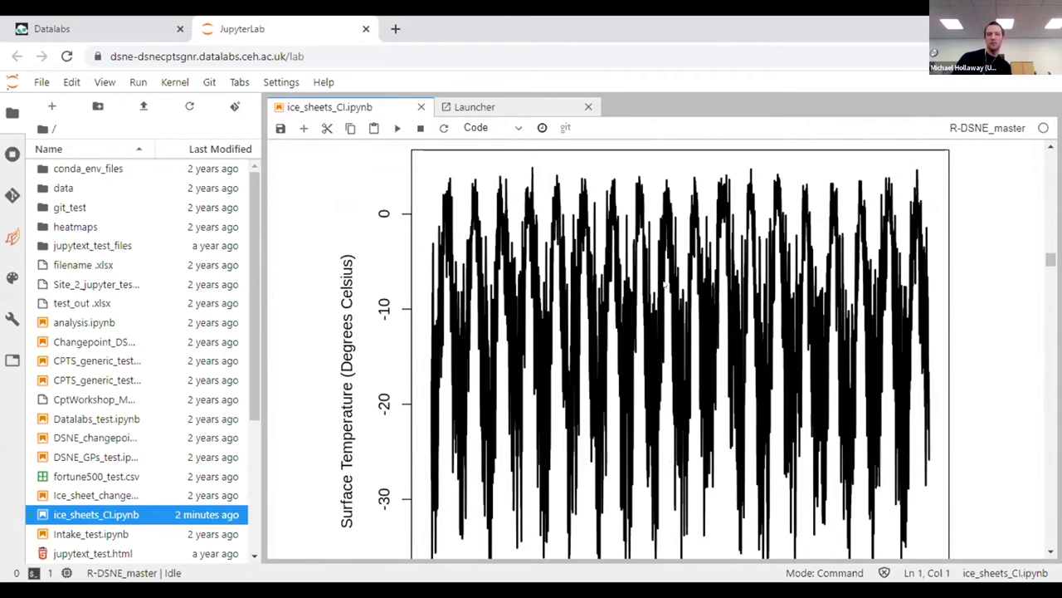
{"action": "scroll", "coordinate": [996, 342], "scroll_direction": "up", "scroll_amount": 15}
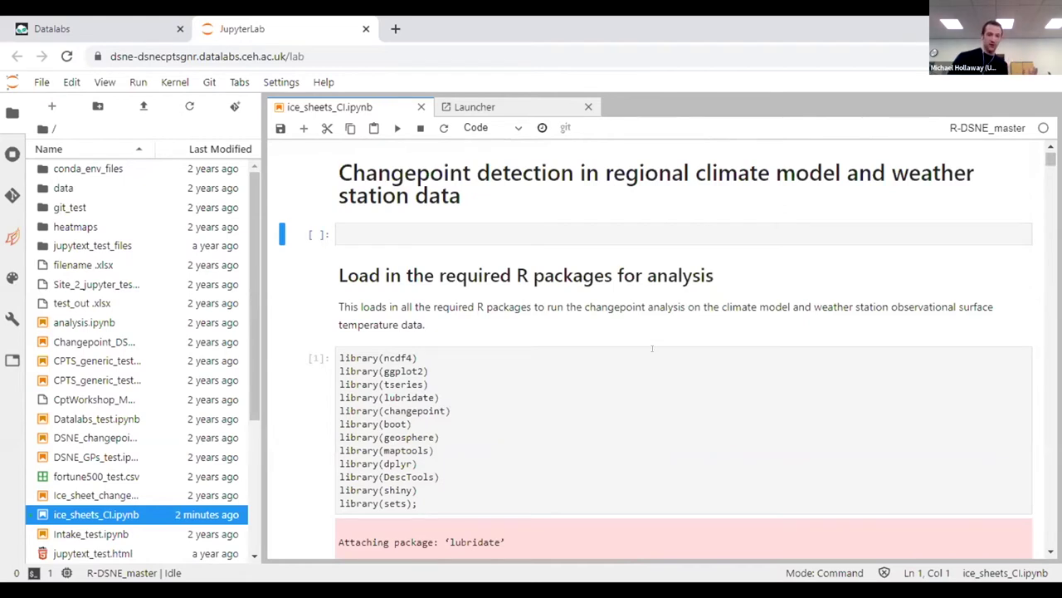
Scroll past the package messages to the cell reading Stations_Greenland_full.csv
{"action": "scroll", "coordinate": [652, 348], "scroll_direction": "down", "scroll_amount": 1}
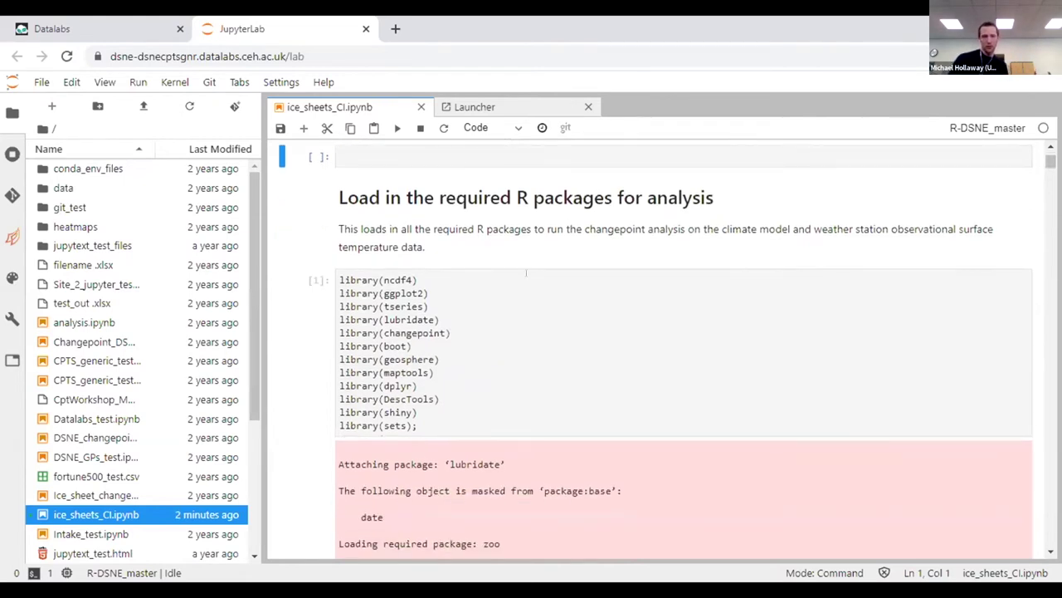
{"action": "scroll", "coordinate": [526, 272], "scroll_direction": "down", "scroll_amount": 1}
{"action": "scroll", "coordinate": [527, 272], "scroll_direction": "down", "scroll_amount": 1}
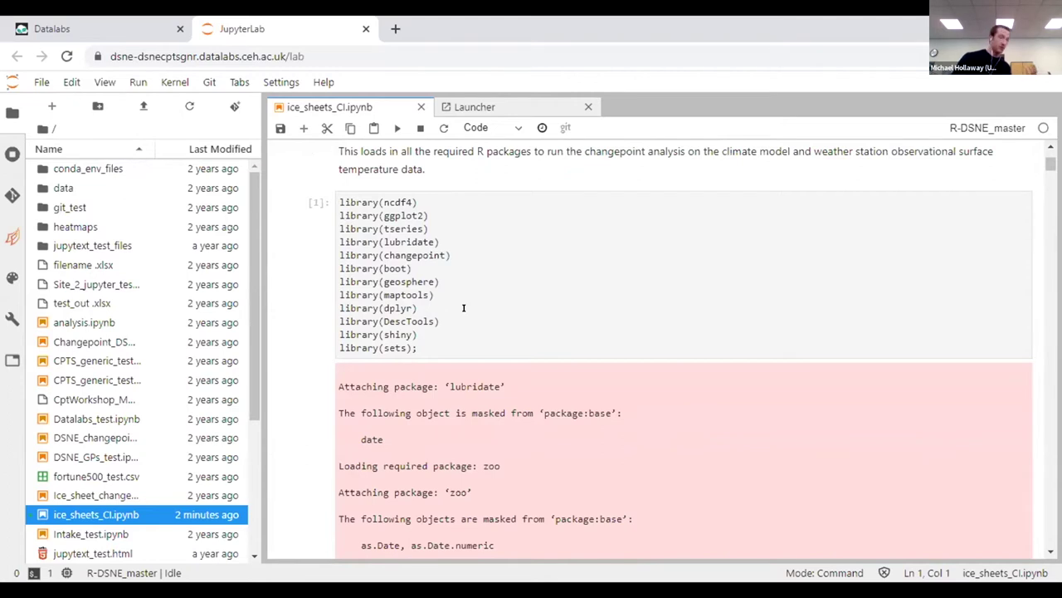
{"action": "scroll", "coordinate": [463, 307], "scroll_direction": "down", "scroll_amount": 5}
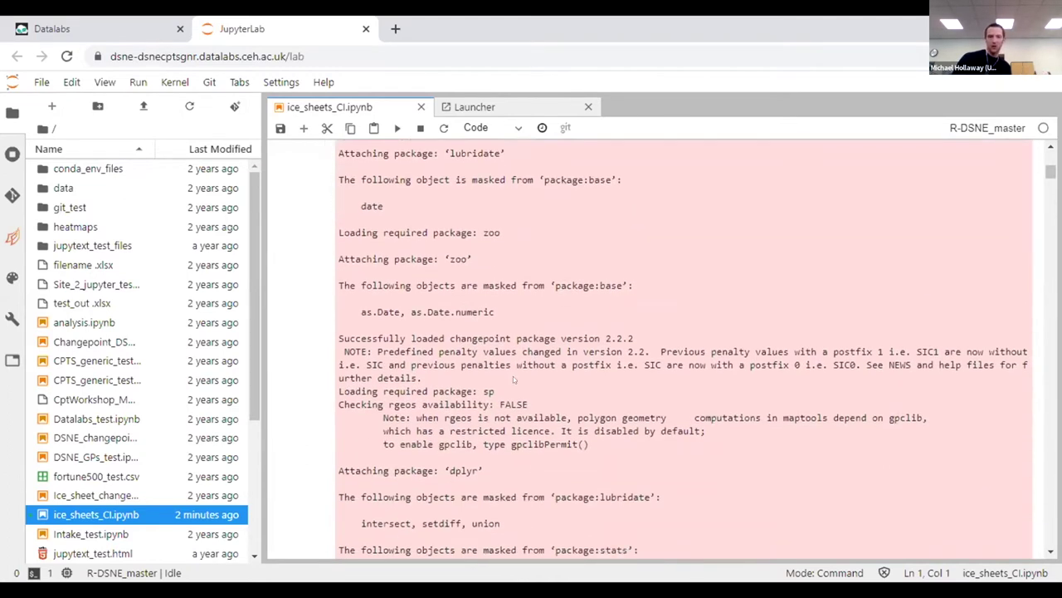
{"action": "scroll", "coordinate": [513, 376], "scroll_direction": "down", "scroll_amount": 4}
{"action": "scroll", "coordinate": [513, 376], "scroll_direction": "down", "scroll_amount": 6}
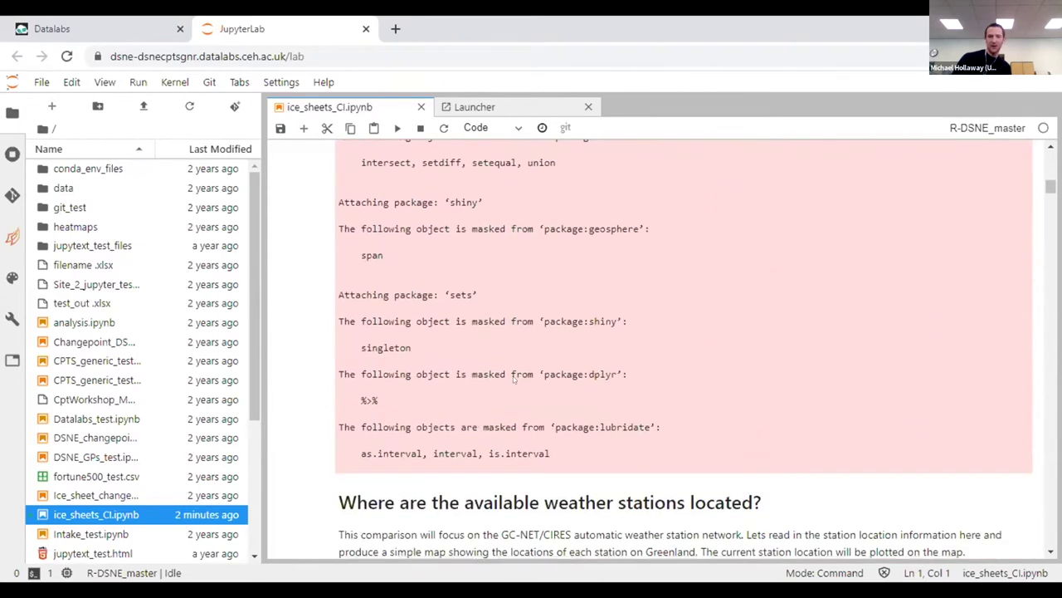
{"action": "scroll", "coordinate": [513, 376], "scroll_direction": "down", "scroll_amount": 2}
{"action": "scroll", "coordinate": [513, 376], "scroll_direction": "down", "scroll_amount": 6}
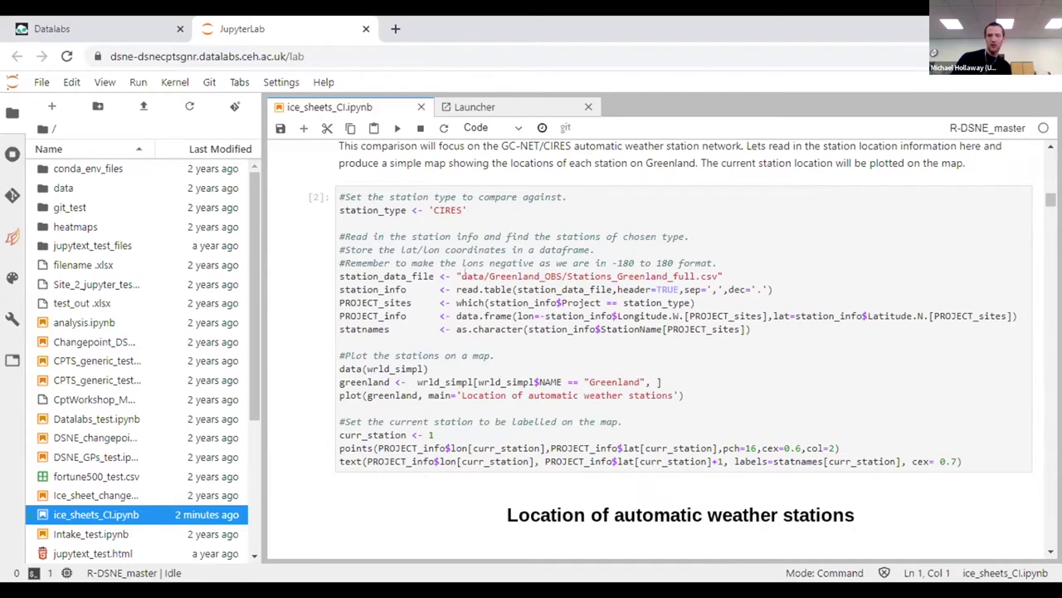
{"action": "scroll", "coordinate": [685, 348], "scroll_direction": "down", "scroll_amount": 5}
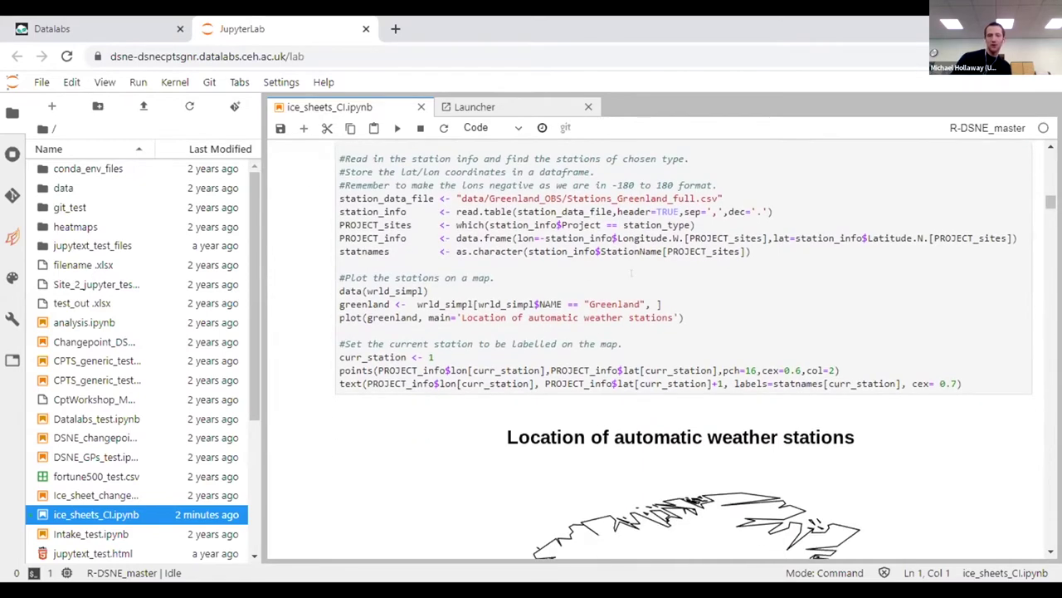
Glance at the Greenland station map, then edit the CIRES station-location code cell
{"action": "scroll", "coordinate": [677, 446], "scroll_direction": "down", "scroll_amount": 1}
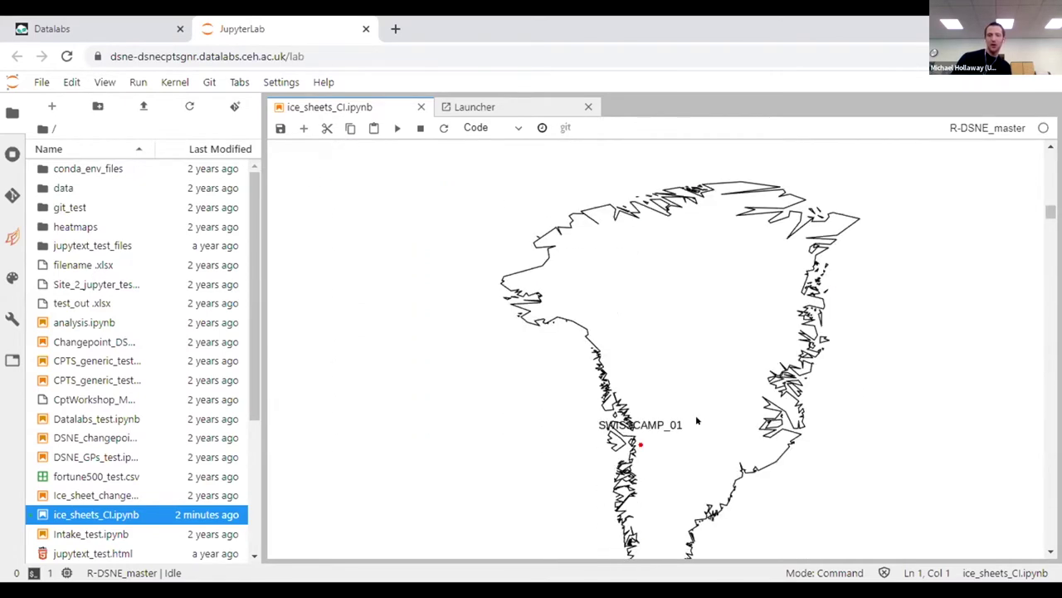
{"action": "scroll", "coordinate": [673, 455], "scroll_direction": "down", "scroll_amount": 1}
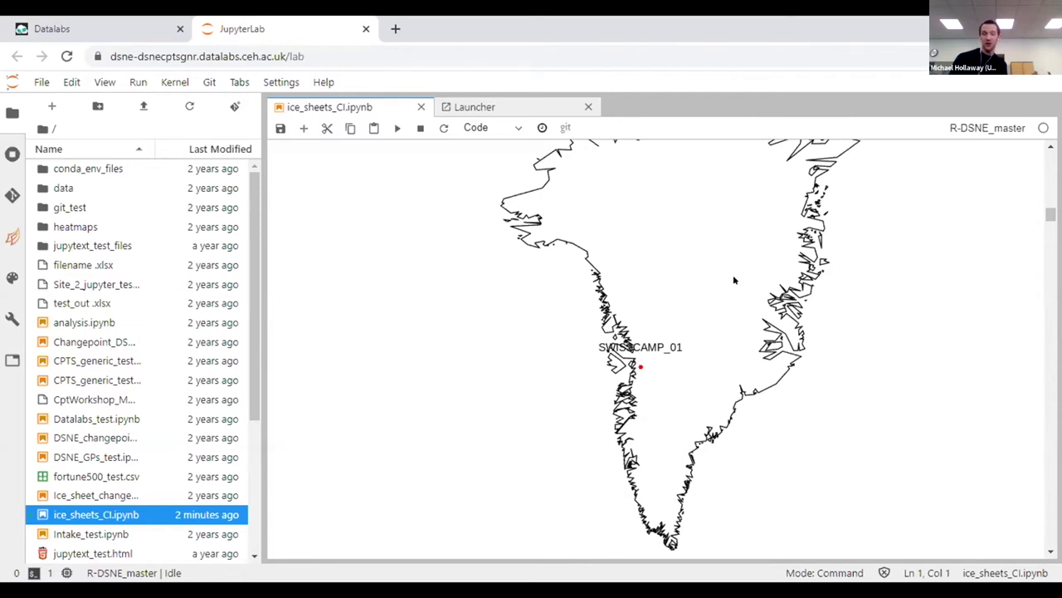
{"action": "scroll", "coordinate": [733, 280], "scroll_direction": "up", "scroll_amount": 5}
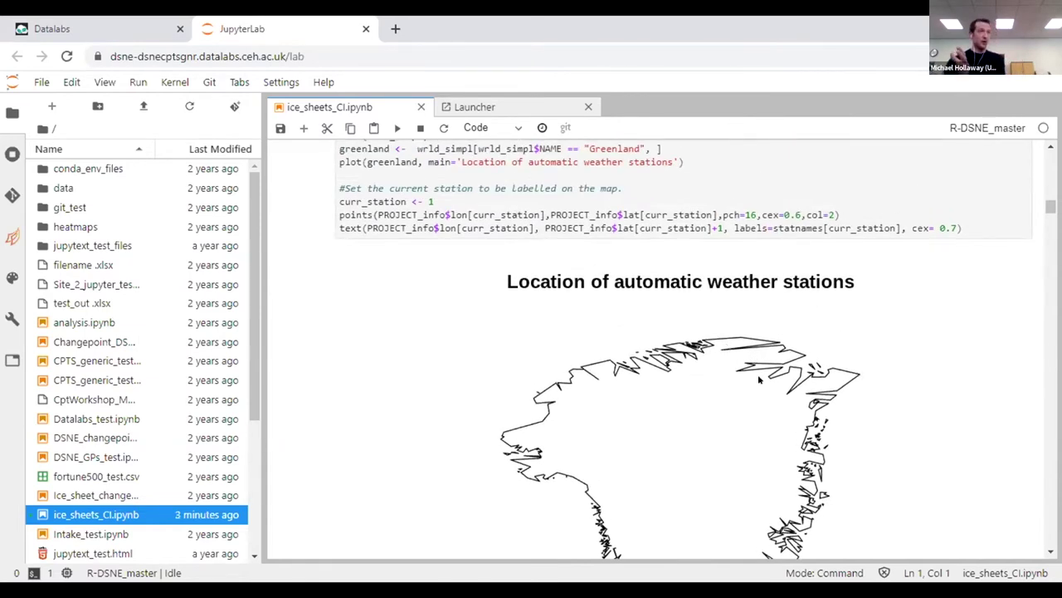
{"action": "scroll", "coordinate": [776, 282], "scroll_direction": "up", "scroll_amount": 2}
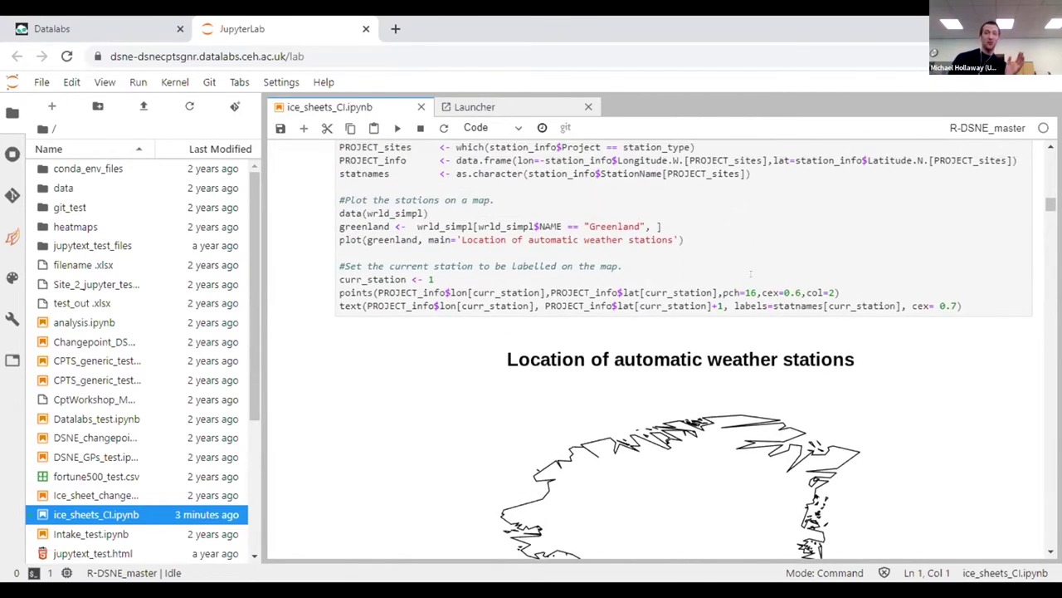
{"action": "scroll", "coordinate": [715, 268], "scroll_direction": "up", "scroll_amount": 4}
{"action": "left_click", "coordinate": [539, 275]}
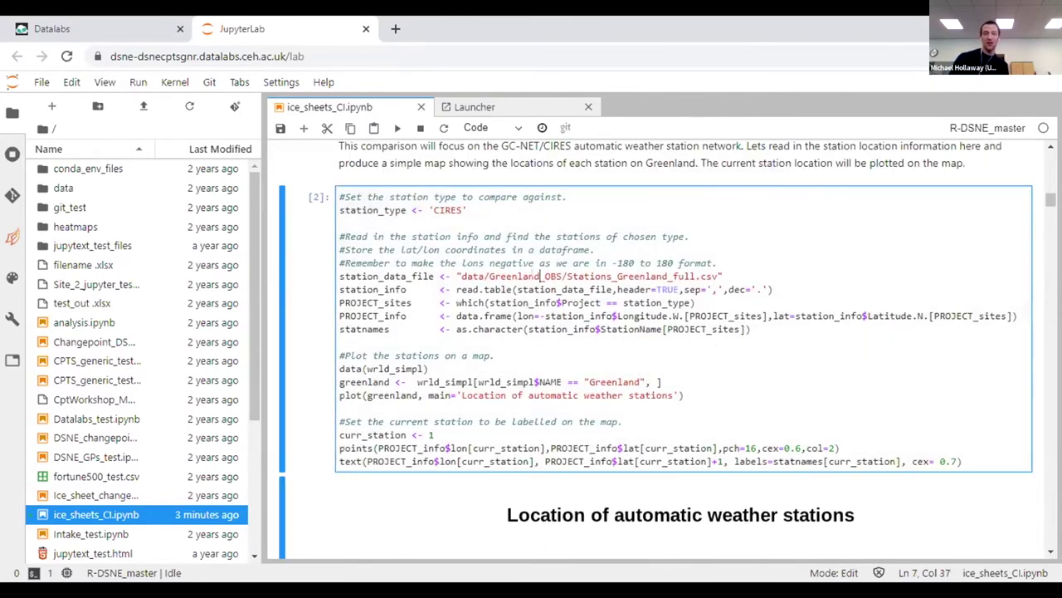
Step through the station file path, then scroll to 'Extract the model temperature data'
{"action": "key", "text": "Right"}
{"action": "key", "text": "Right"}
{"action": "key", "text": "Right"}
{"action": "key", "text": "Right"}
{"action": "key", "text": "Right"}
{"action": "key", "text": "Right"}
{"action": "key", "text": "Right"}
{"action": "key", "text": "Right"}
{"action": "key", "text": "Right"}
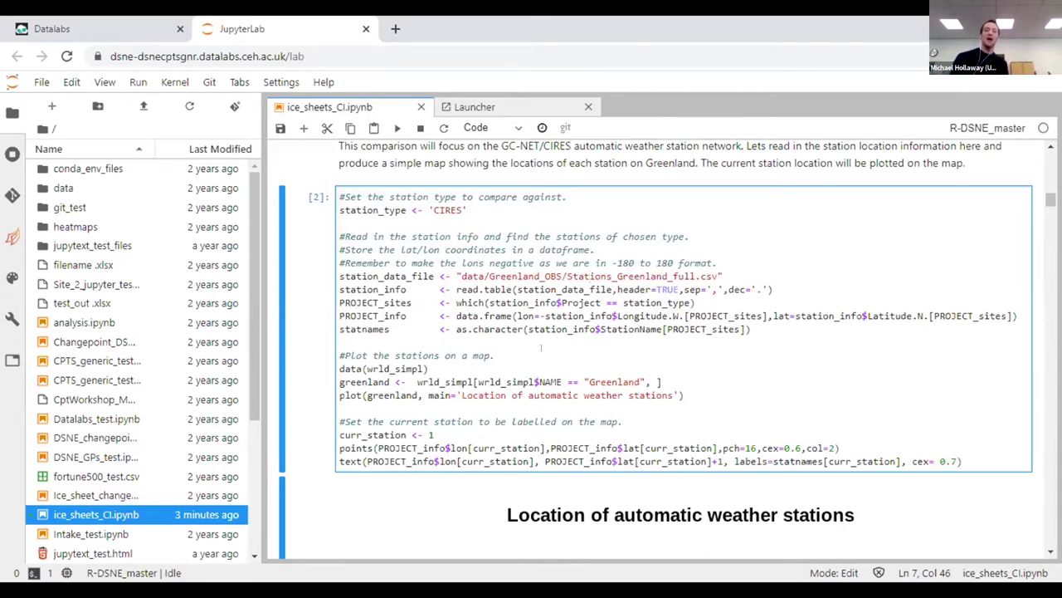
{"action": "scroll", "coordinate": [867, 331], "scroll_direction": "down", "scroll_amount": 5}
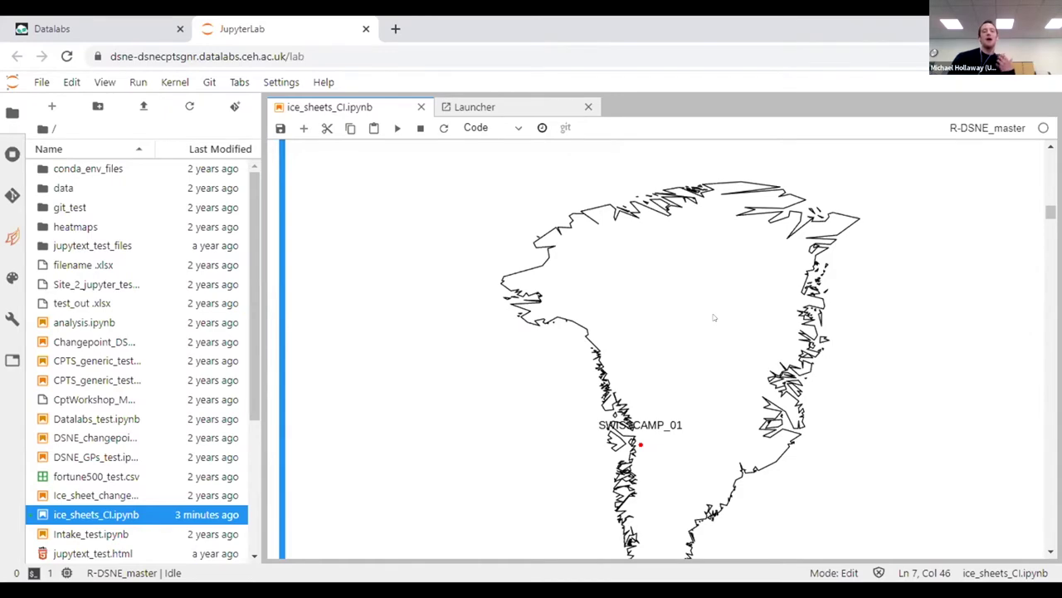
{"action": "scroll", "coordinate": [714, 317], "scroll_direction": "down", "scroll_amount": 6}
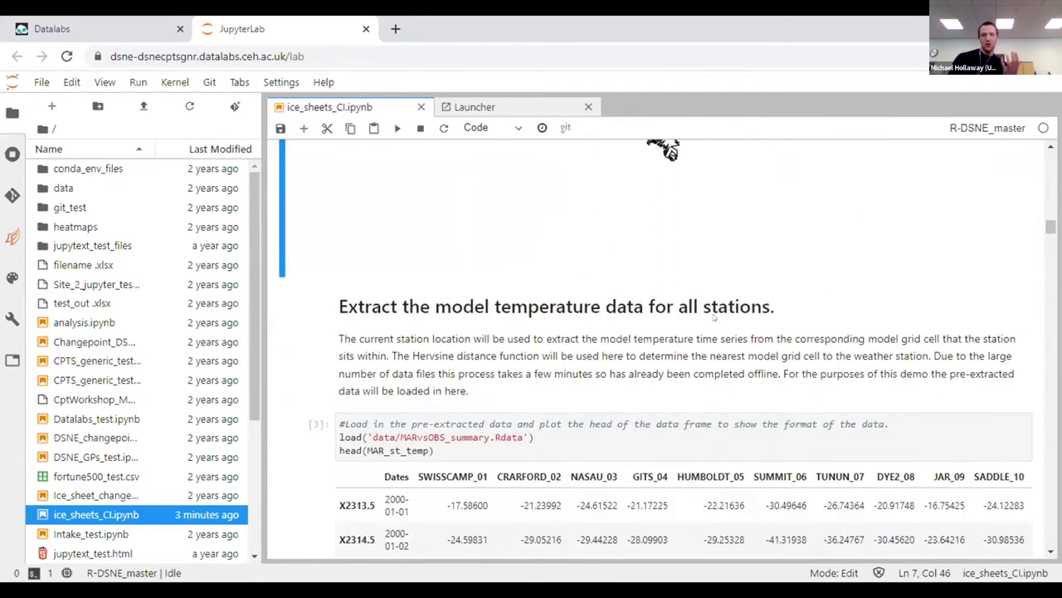
Scroll through the SWISSCAMP_01 model and station plots to the cpt.meanvar PELT cell
{"action": "scroll", "coordinate": [714, 317], "scroll_direction": "down", "scroll_amount": 1}
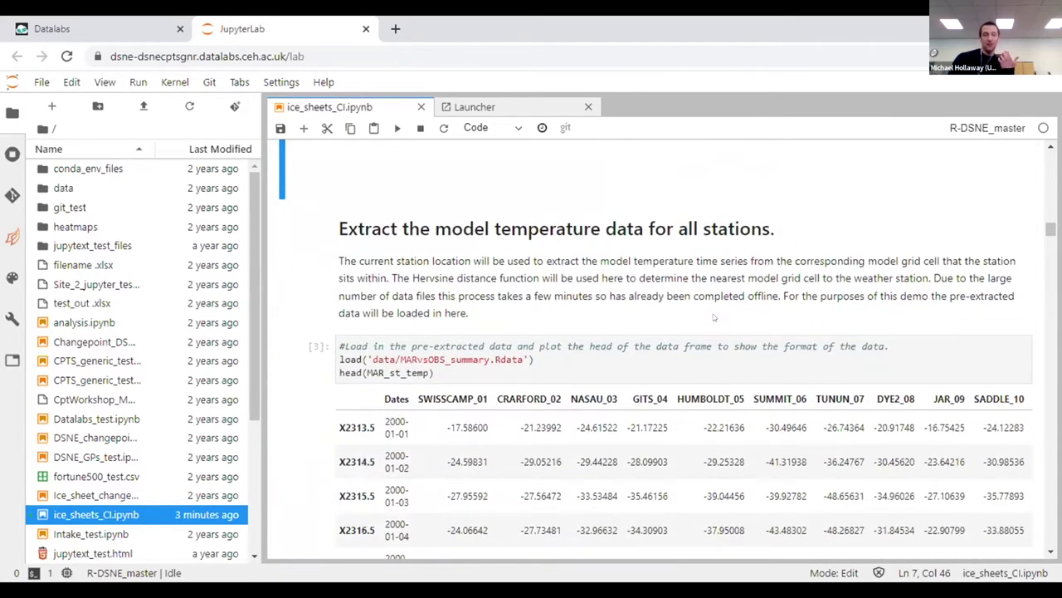
{"action": "scroll", "coordinate": [714, 317], "scroll_direction": "down", "scroll_amount": 1}
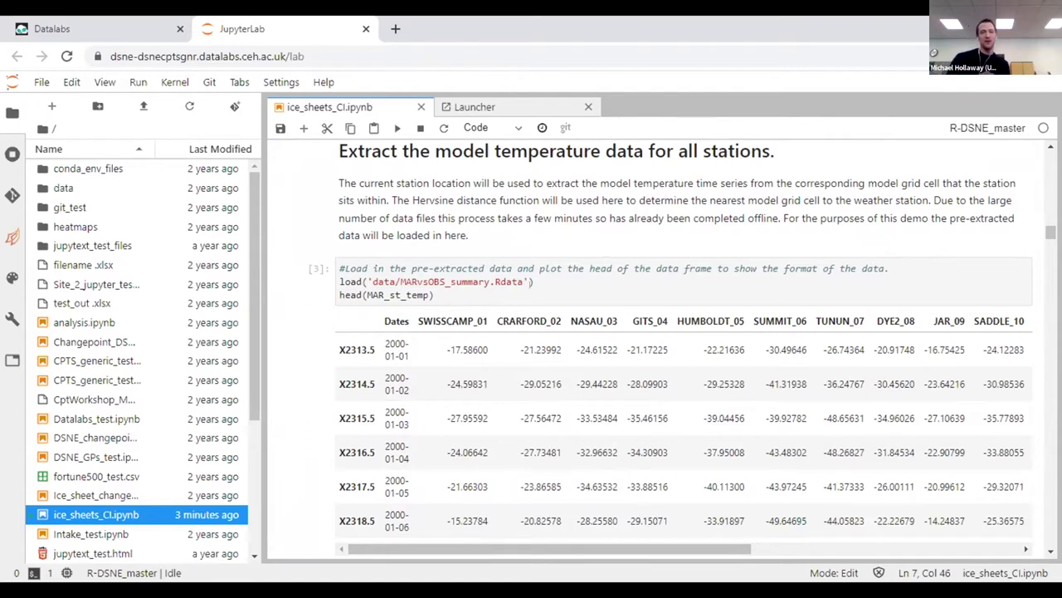
{"action": "scroll", "coordinate": [624, 247], "scroll_direction": "down", "scroll_amount": 2}
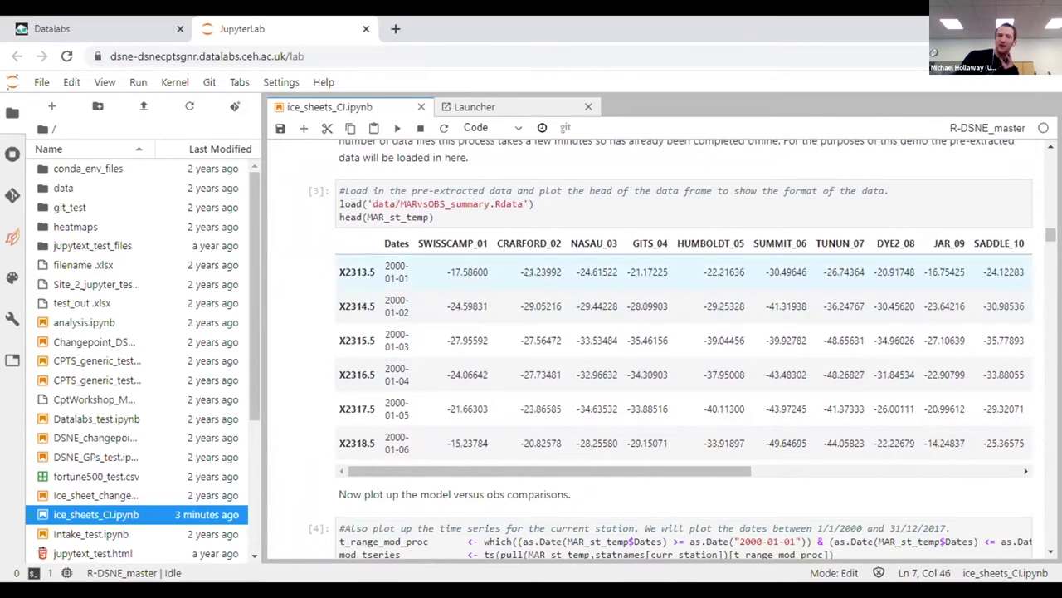
{"action": "scroll", "coordinate": [529, 282], "scroll_direction": "down", "scroll_amount": 8}
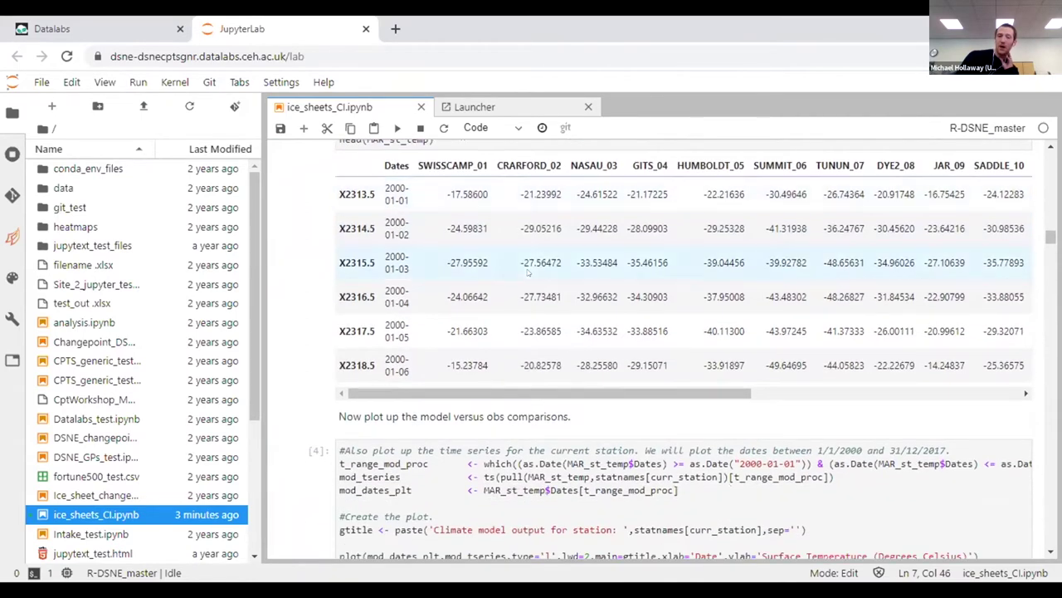
{"action": "scroll", "coordinate": [529, 272], "scroll_direction": "down", "scroll_amount": 8}
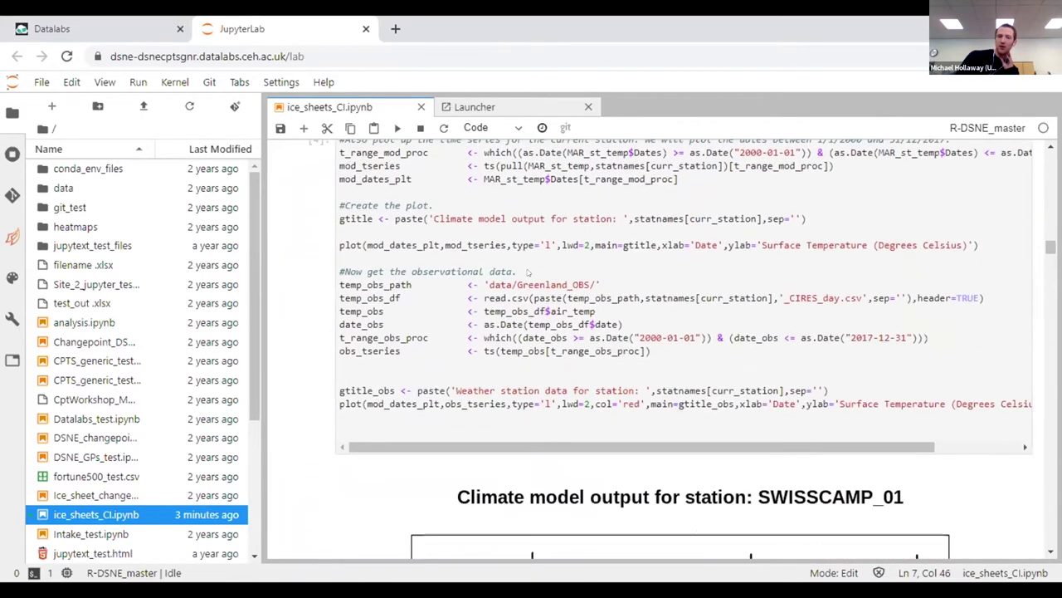
{"action": "scroll", "coordinate": [527, 274], "scroll_direction": "up", "scroll_amount": 4}
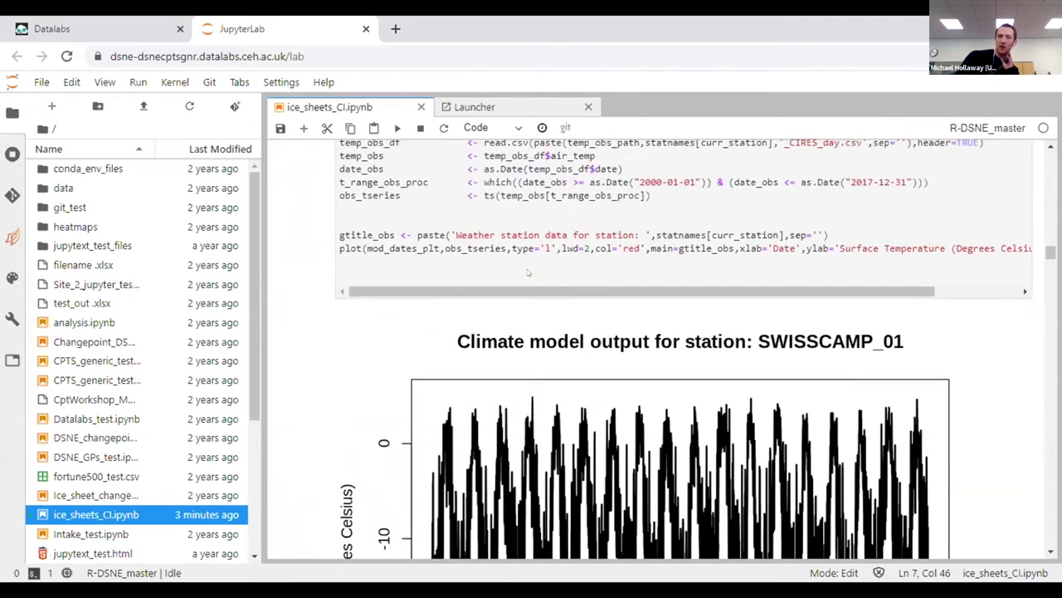
{"action": "scroll", "coordinate": [528, 243], "scroll_direction": "down", "scroll_amount": 20}
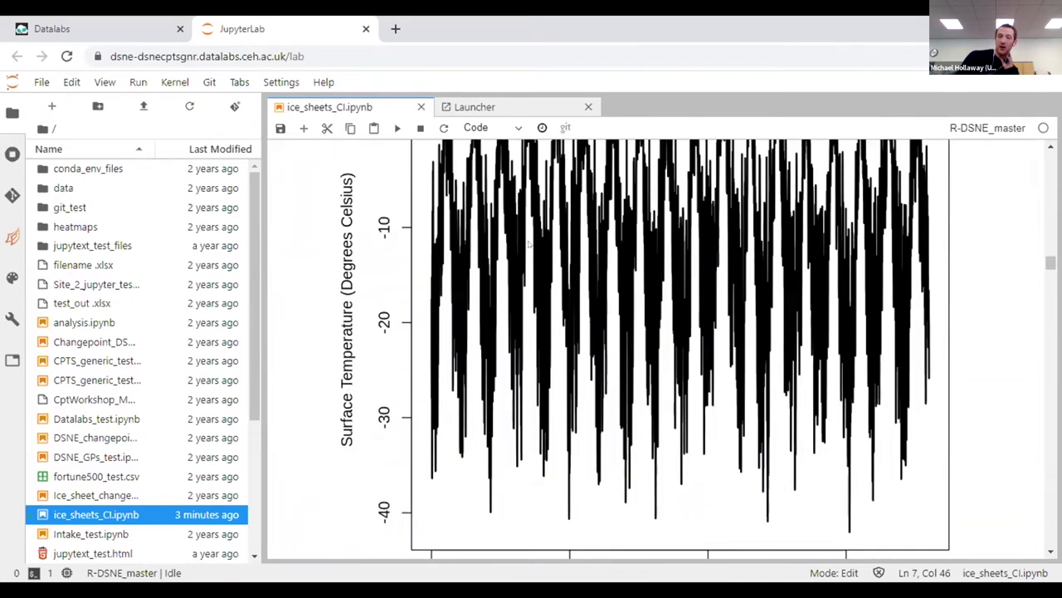
{"action": "scroll", "coordinate": [528, 240], "scroll_direction": "down", "scroll_amount": 20}
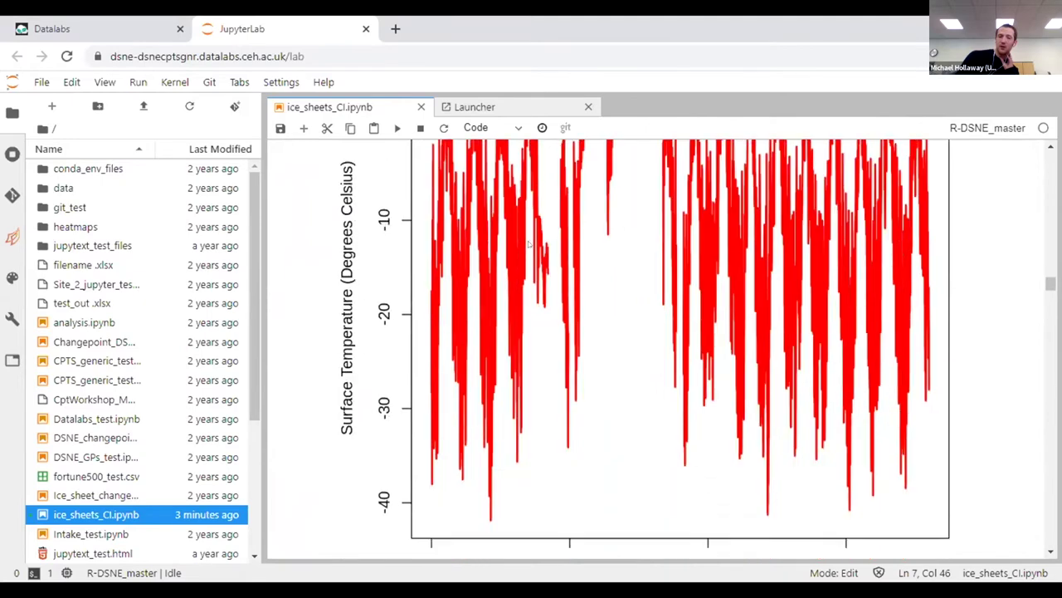
{"action": "scroll", "coordinate": [528, 241], "scroll_direction": "up", "scroll_amount": 20}
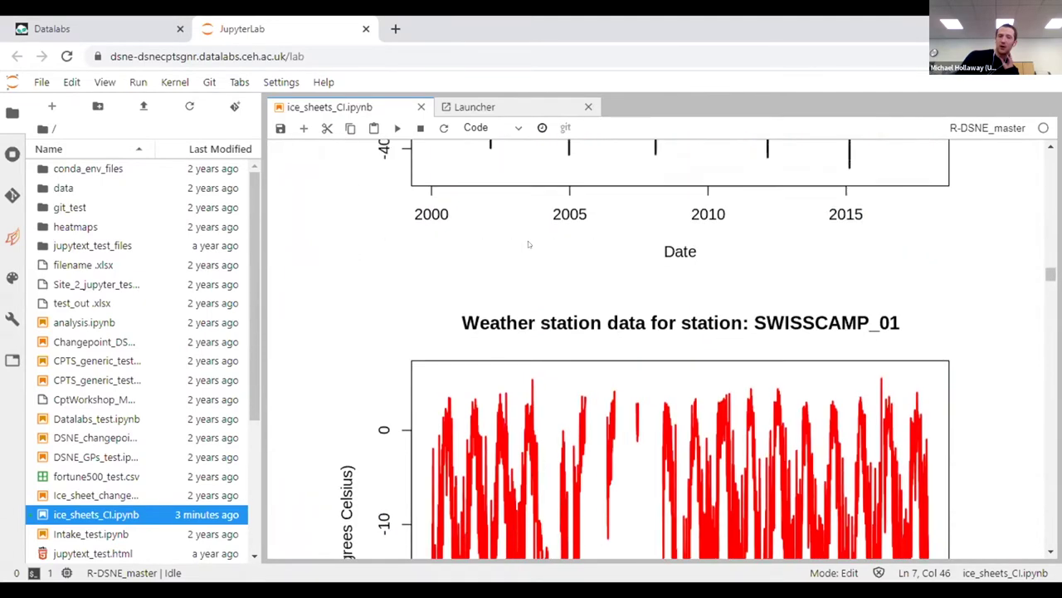
{"action": "scroll", "coordinate": [528, 244], "scroll_direction": "up", "scroll_amount": 3}
{"action": "scroll", "coordinate": [528, 244], "scroll_direction": "down", "scroll_amount": 9}
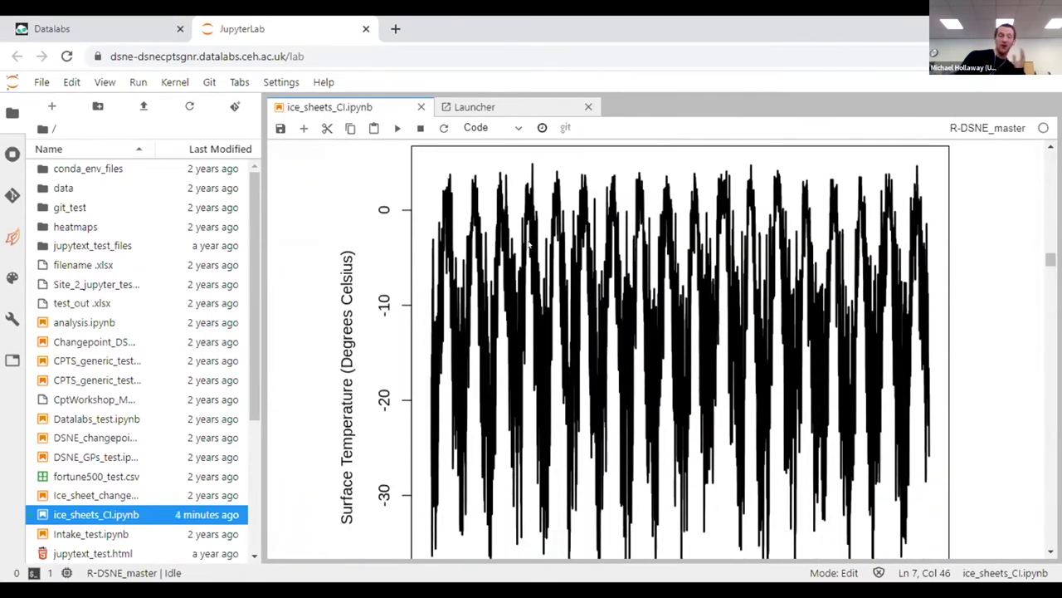
{"action": "scroll", "coordinate": [528, 244], "scroll_direction": "down", "scroll_amount": 20}
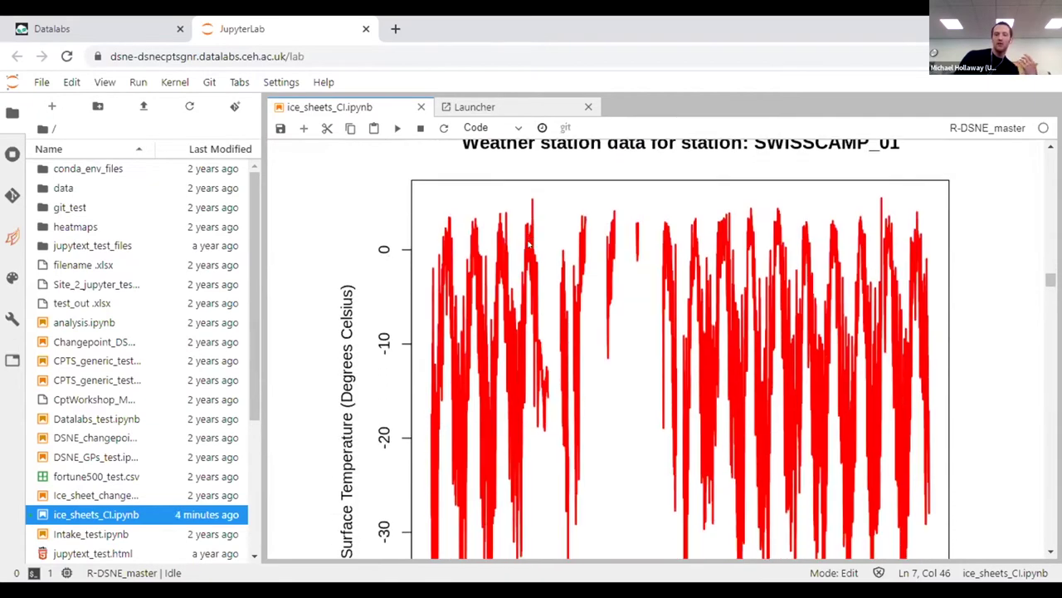
{"action": "scroll", "coordinate": [528, 244], "scroll_direction": "down", "scroll_amount": 5}
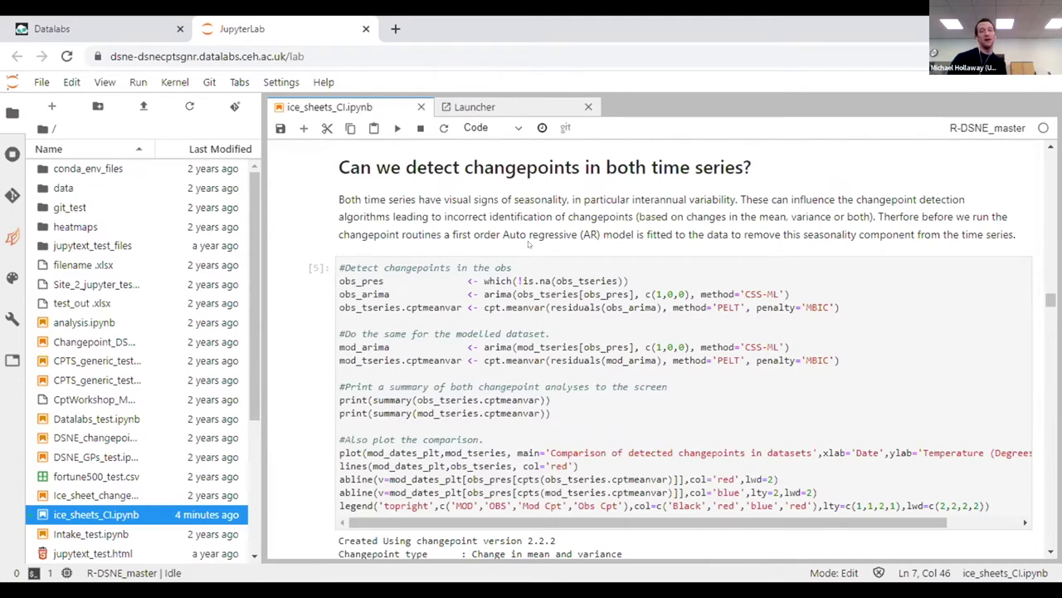
Scroll past the 31 and 28 changepoint summaries to the Mod Cpt/Obs Cpt comparison plot
{"action": "scroll", "coordinate": [567, 271], "scroll_direction": "down", "scroll_amount": 10}
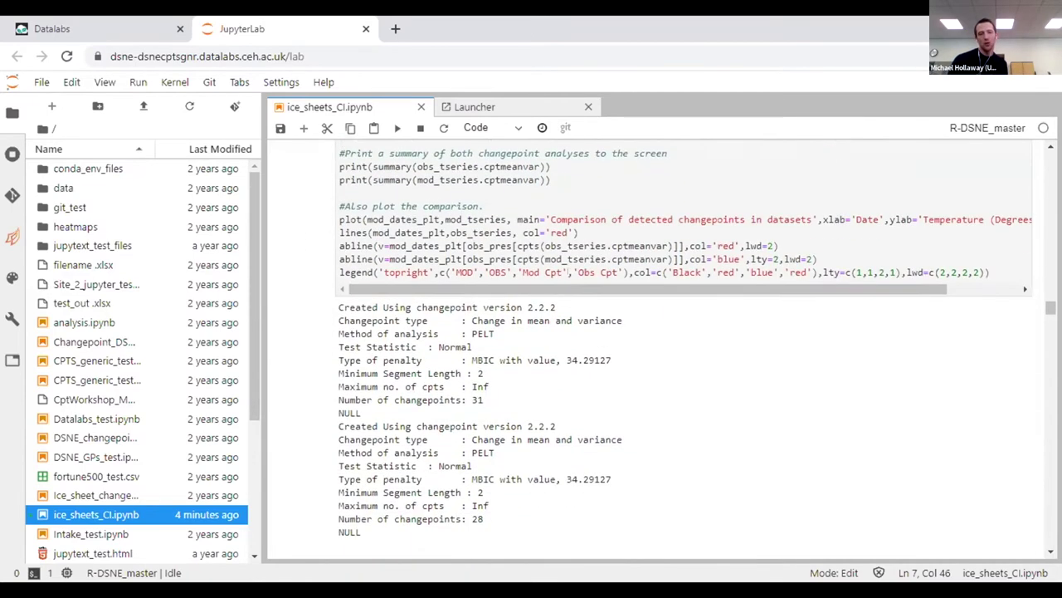
{"action": "scroll", "coordinate": [568, 271], "scroll_direction": "down", "scroll_amount": 4}
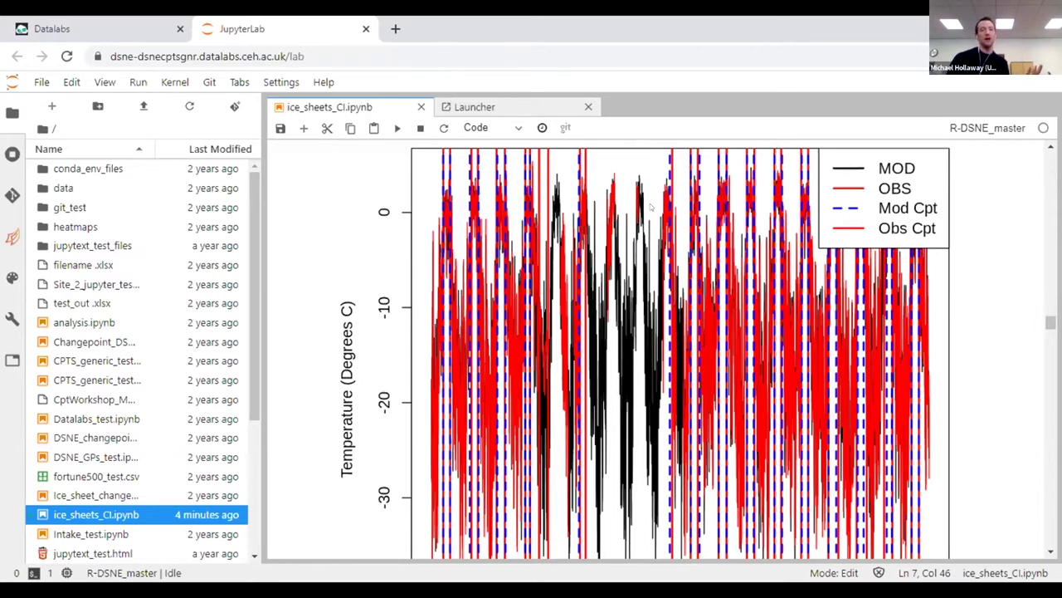
Inspect the year-2000 changepoint close-up, ending at 'How well do the changepoints compare between datasets?'
{"action": "scroll", "coordinate": [650, 206], "scroll_direction": "down", "scroll_amount": 10}
{"action": "scroll", "coordinate": [651, 207], "scroll_direction": "down", "scroll_amount": 10}
{"action": "scroll", "coordinate": [650, 204], "scroll_direction": "up", "scroll_amount": 10}
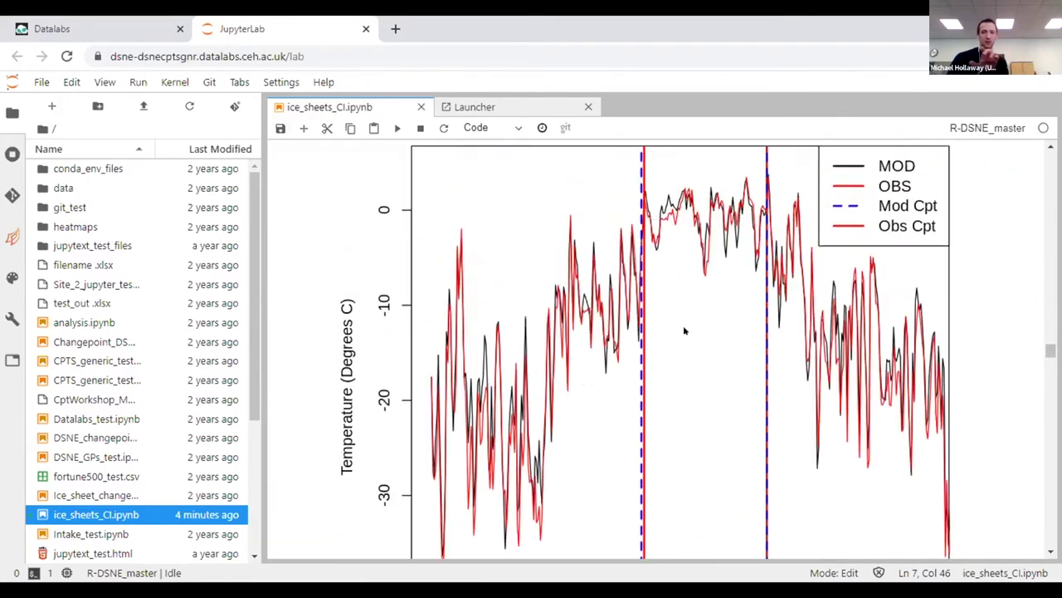
{"action": "scroll", "coordinate": [664, 287], "scroll_direction": "up", "scroll_amount": 2}
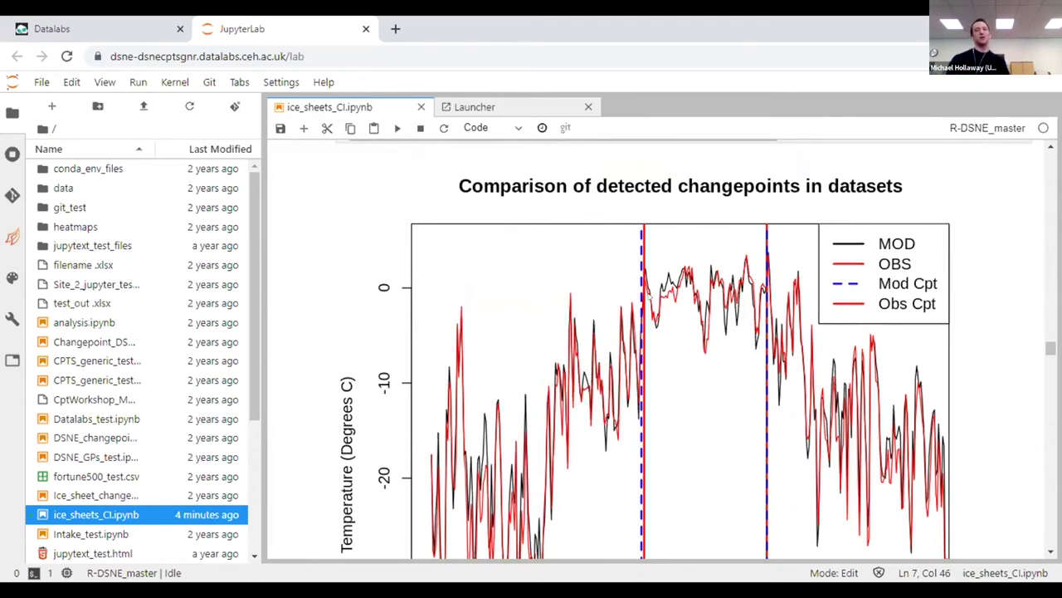
{"action": "scroll", "coordinate": [664, 284], "scroll_direction": "up", "scroll_amount": 10}
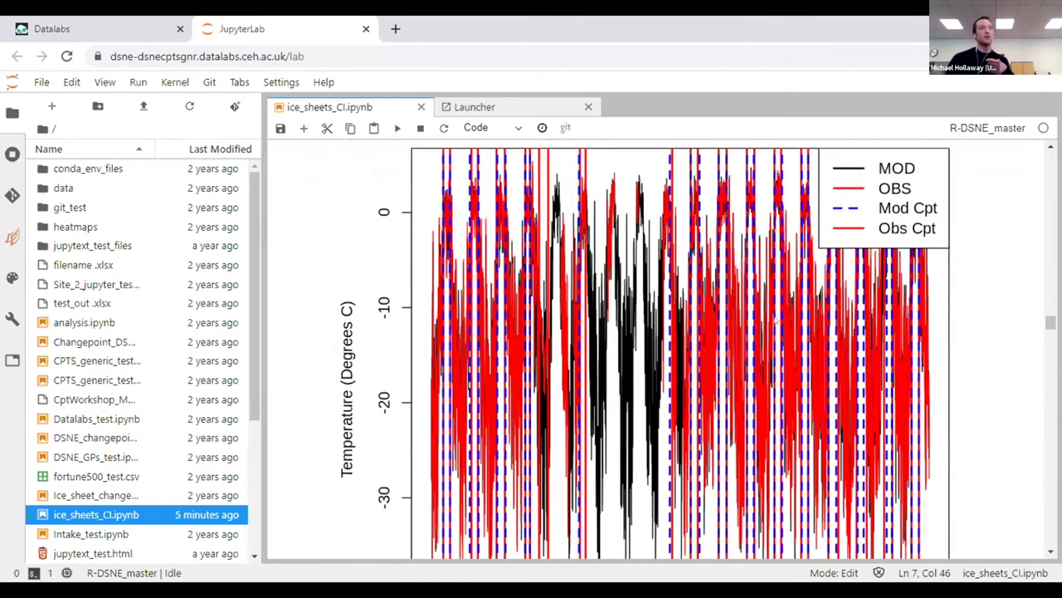
{"action": "scroll", "coordinate": [598, 356], "scroll_direction": "down", "scroll_amount": 4}
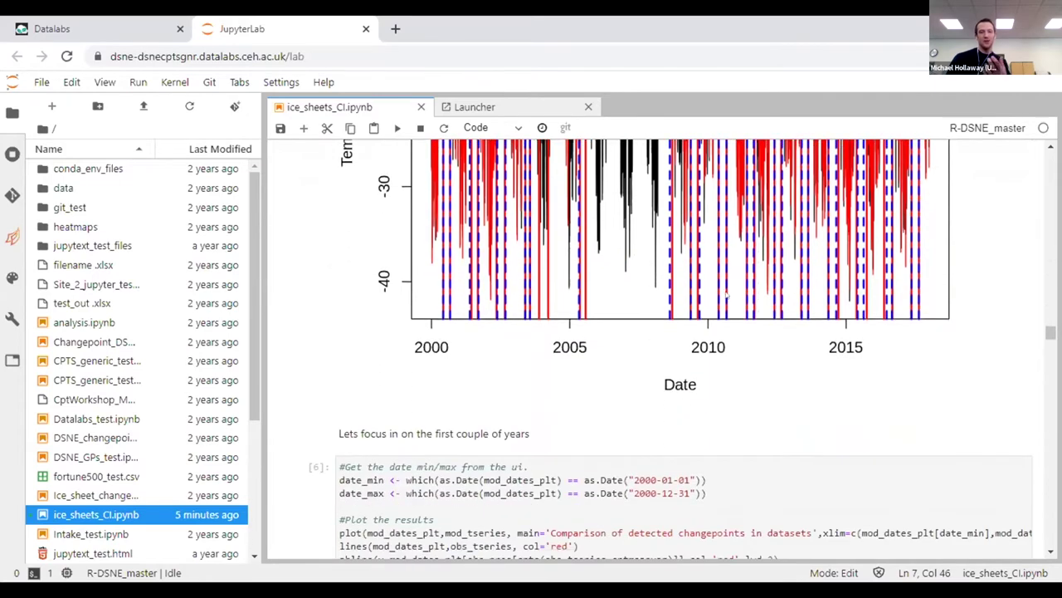
{"action": "scroll", "coordinate": [622, 351], "scroll_direction": "down", "scroll_amount": 8}
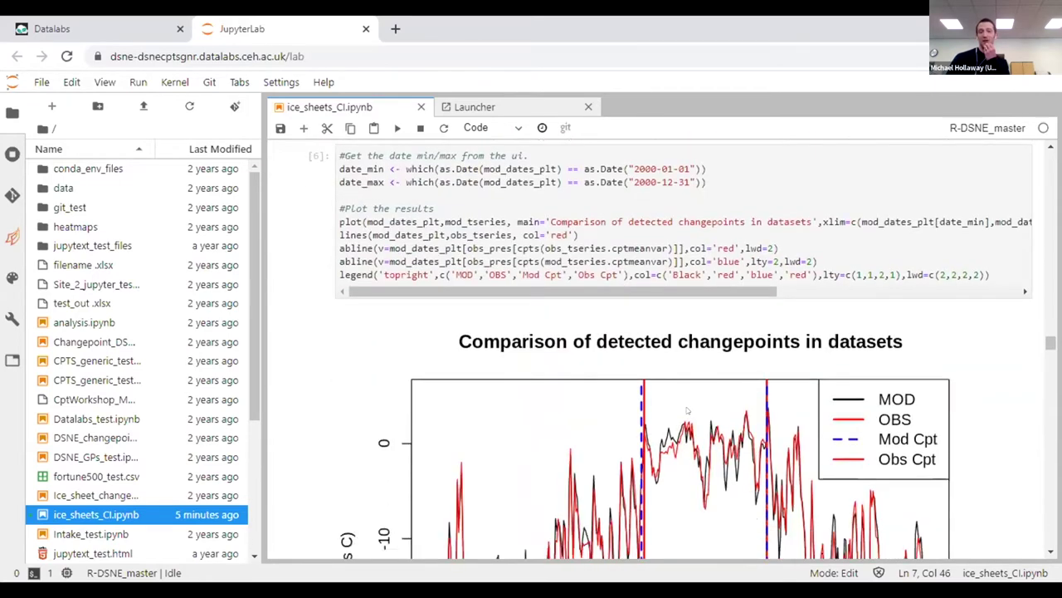
{"action": "scroll", "coordinate": [625, 431], "scroll_direction": "down", "scroll_amount": 4}
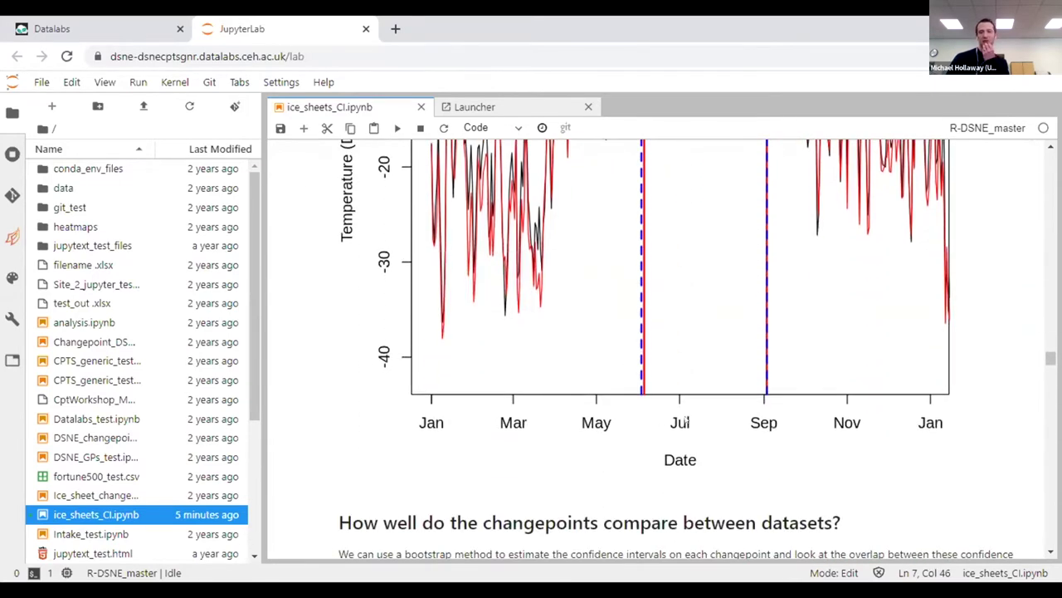